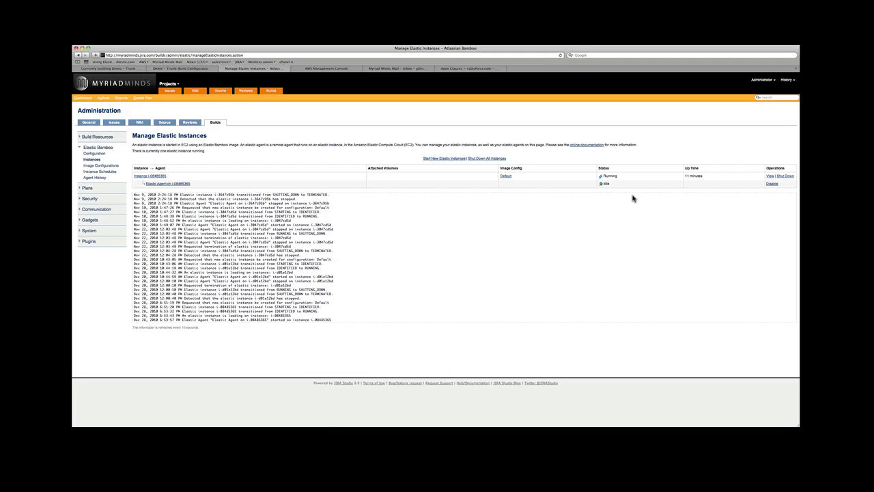
Check the Elastic Bamboo configuration and image configurations, then view the Demo - Trunk build configuration.
click(99, 155)
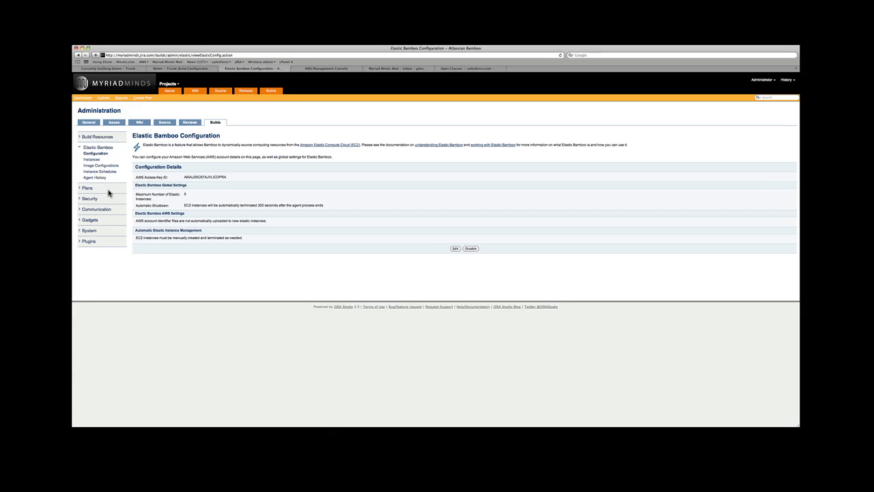
click(106, 166)
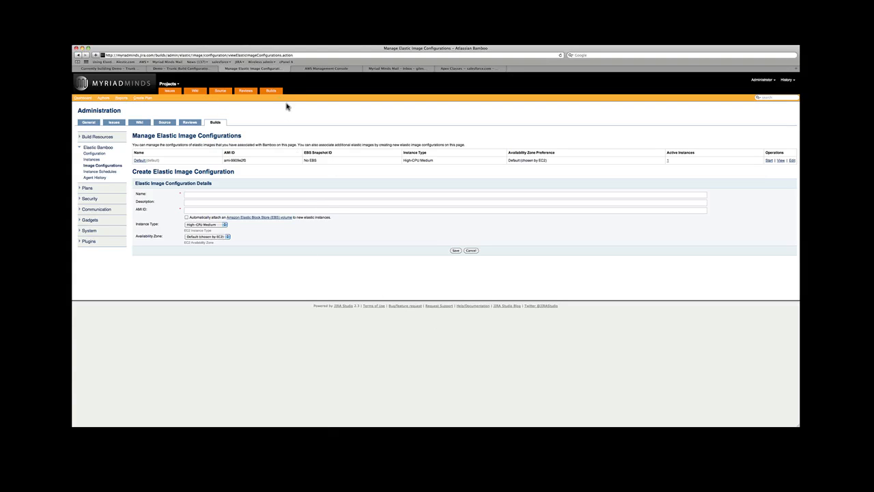
click(181, 68)
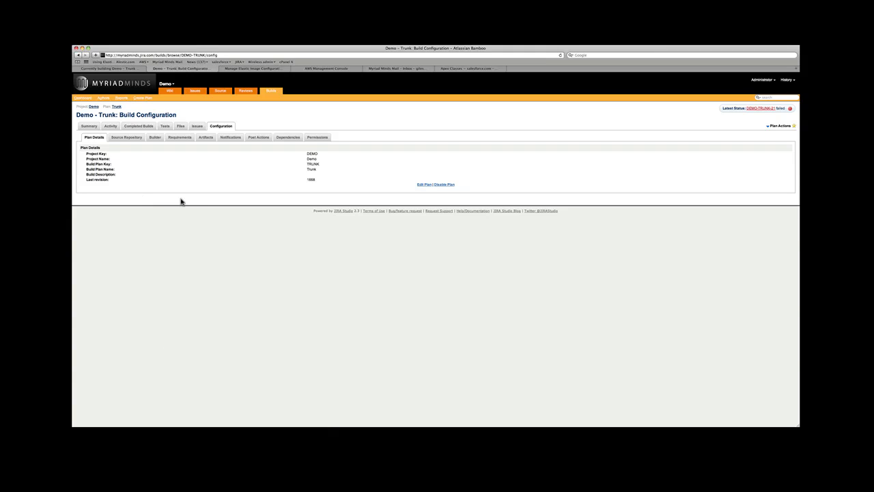
Review the Demo - Trunk plan's Source Repository, Builder, Requirements and Artifacts settings.
click(134, 140)
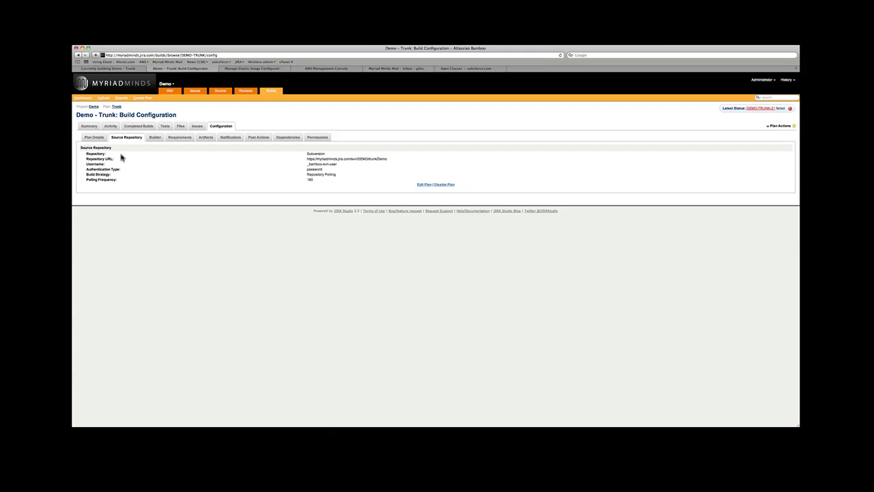
click(155, 138)
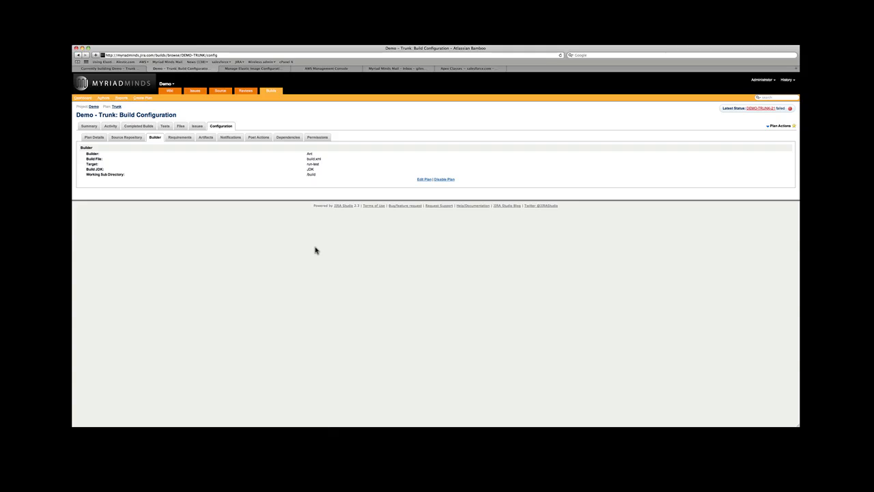
click(181, 139)
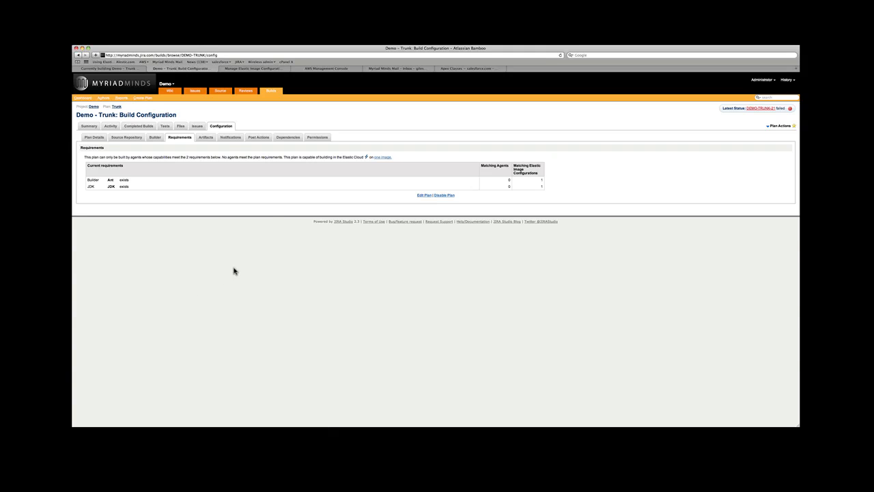
click(206, 138)
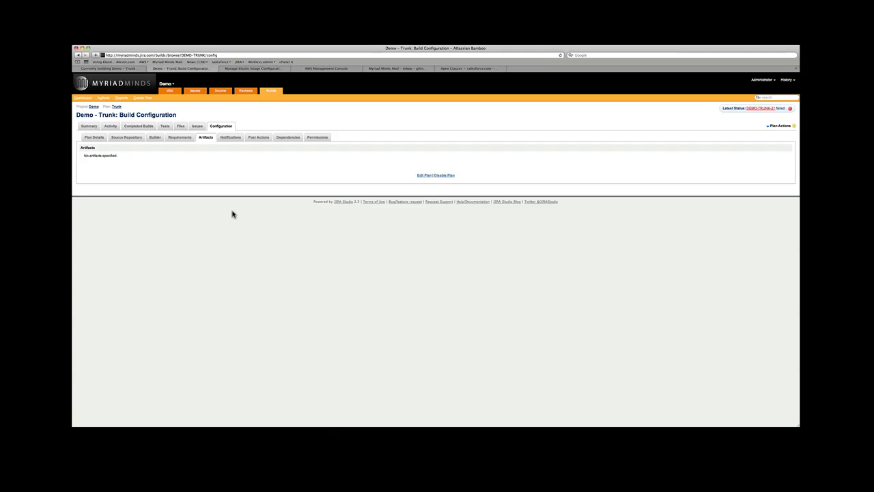
Check Notifications, Post Actions, Dependencies and Permissions, then view the plan summary showing build 21 failed.
click(230, 138)
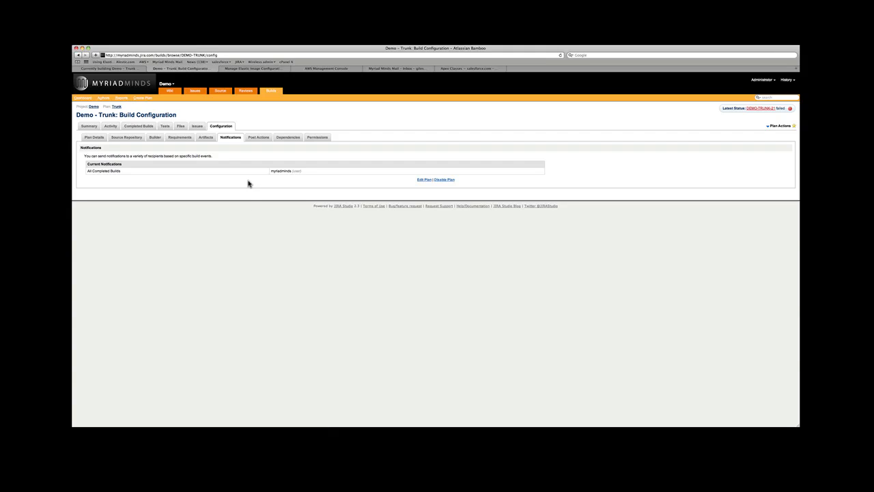
click(255, 139)
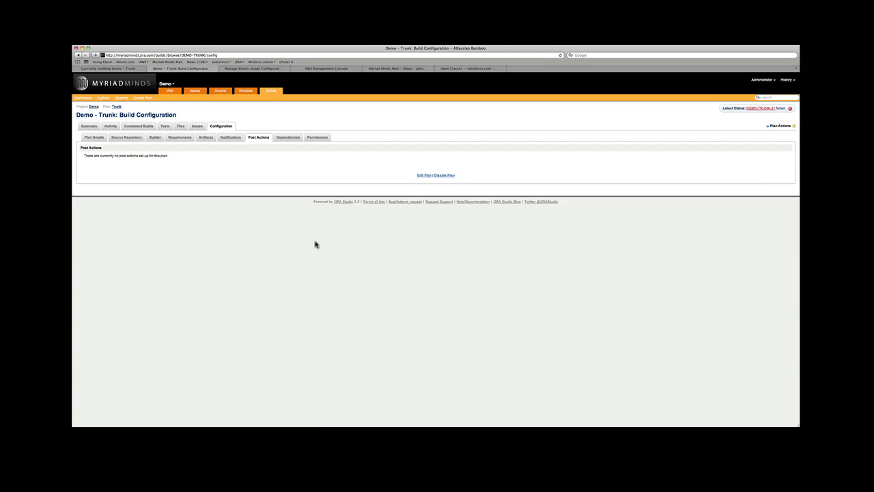
click(283, 139)
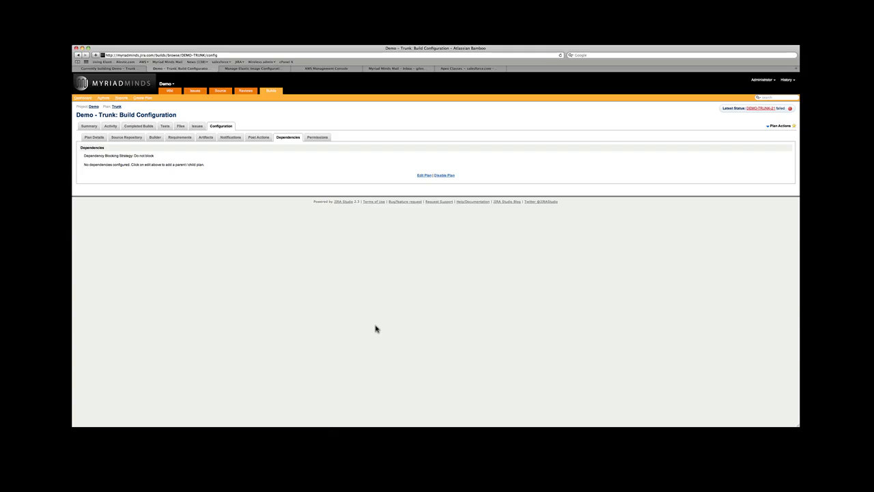
click(320, 138)
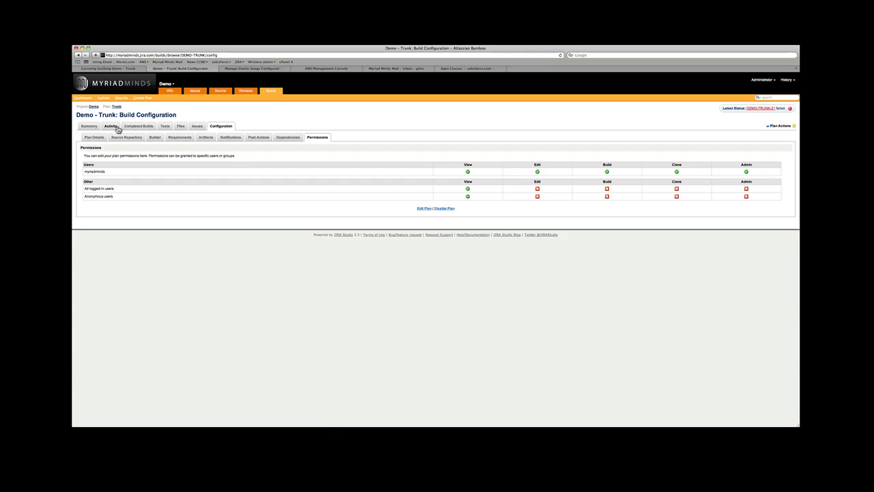
click(88, 128)
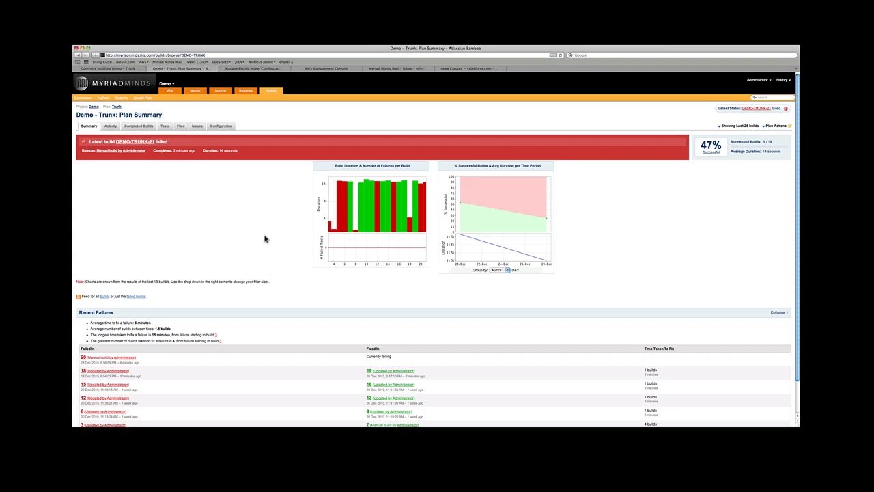
Inspect the failed and successful builds in the plan summary's Build Duration chart.
scroll(265, 238, down, 2)
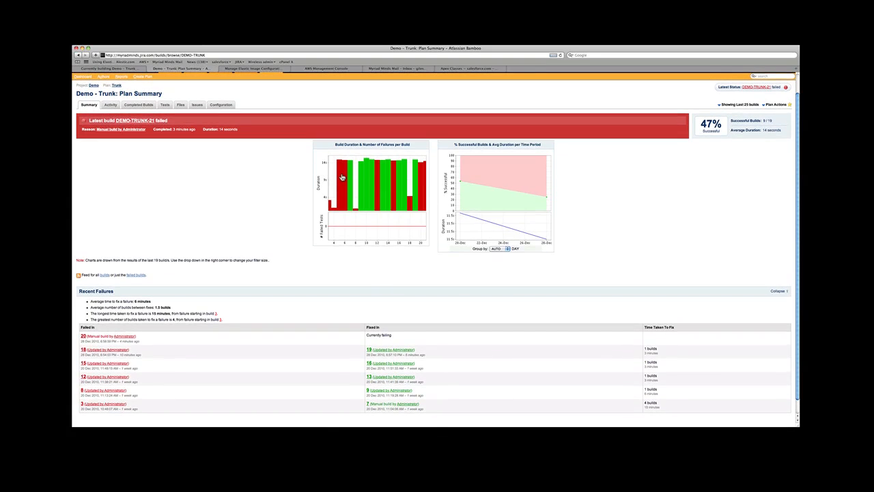
mouse_move(341, 178)
mouse_move(369, 180)
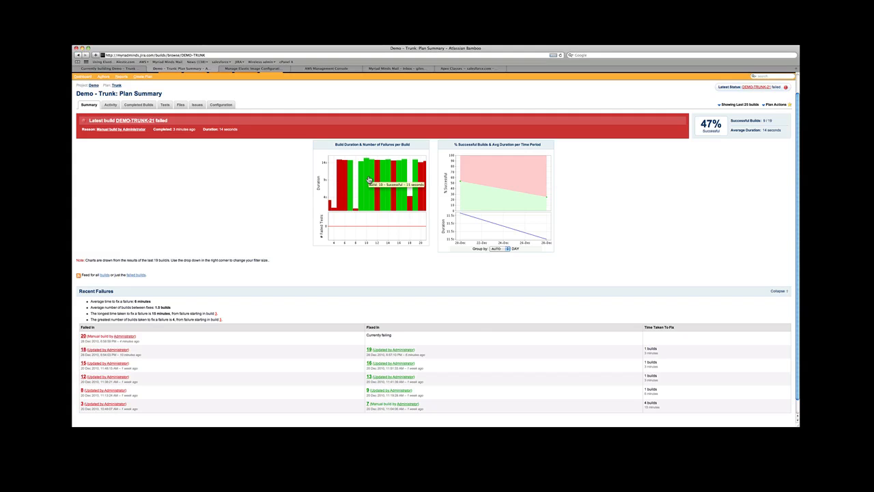
scroll(581, 281, up, 2)
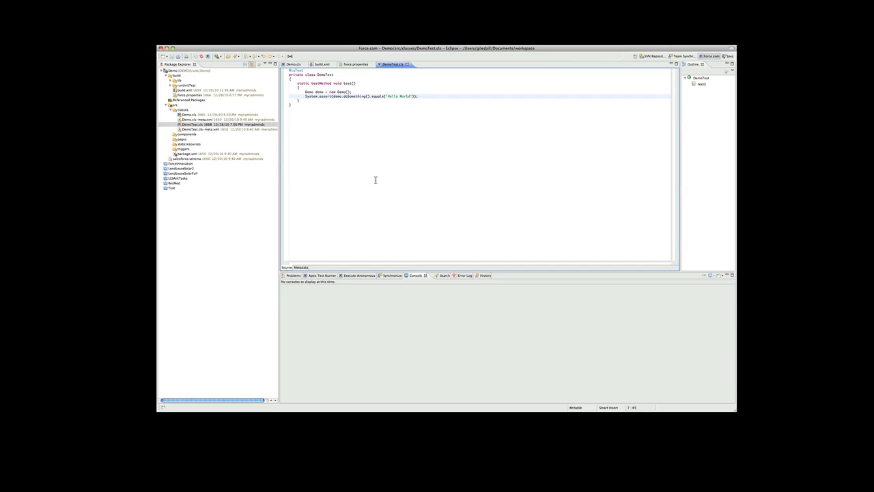
Expand build > lib to reveal ant-salesforce.jar, inspect build.xml and force.properties, then return to DemoTest.cls.
click(177, 77)
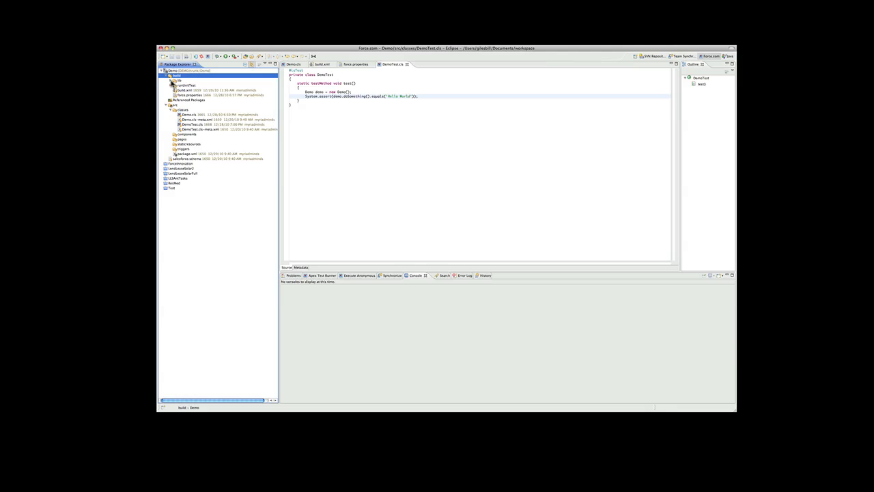
click(173, 81)
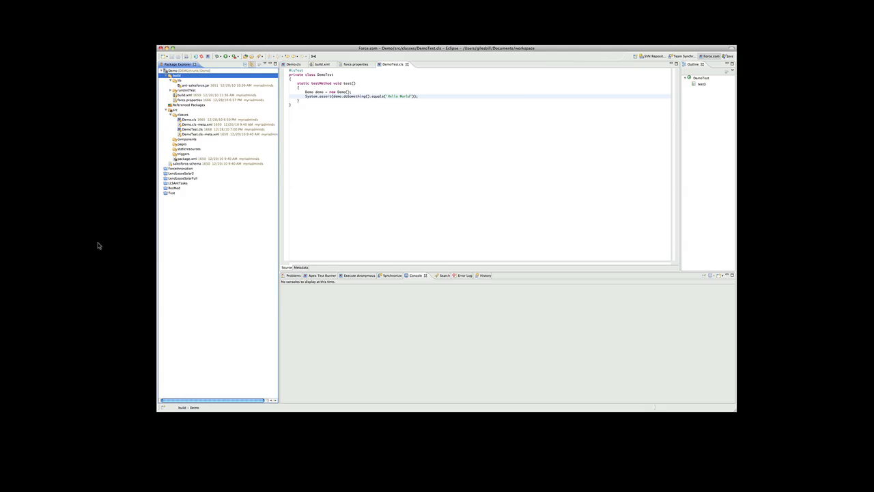
double_click(218, 95)
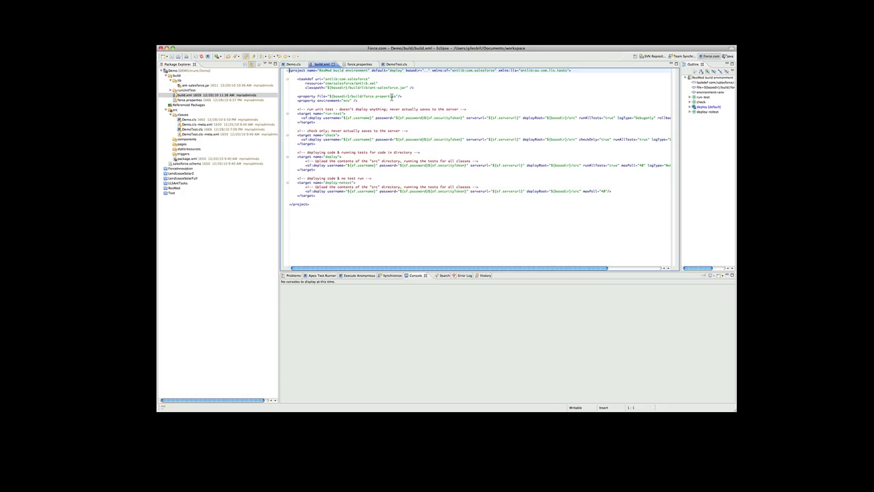
double_click(214, 101)
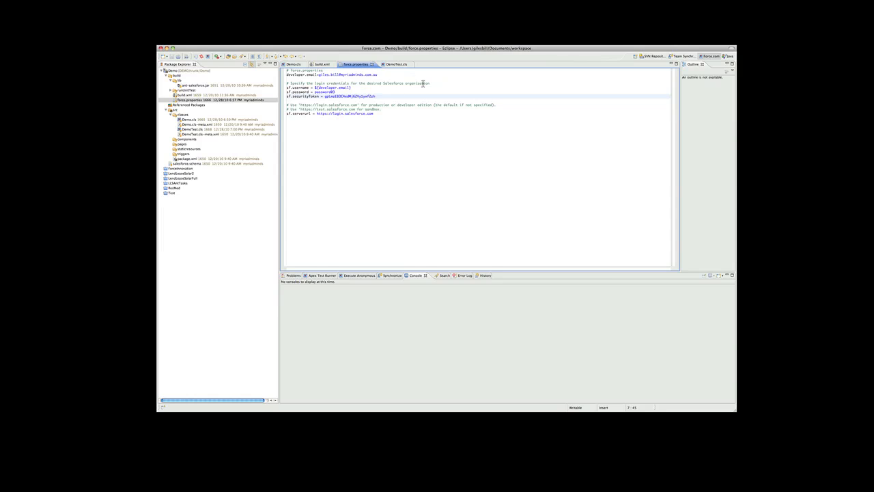
double_click(193, 95)
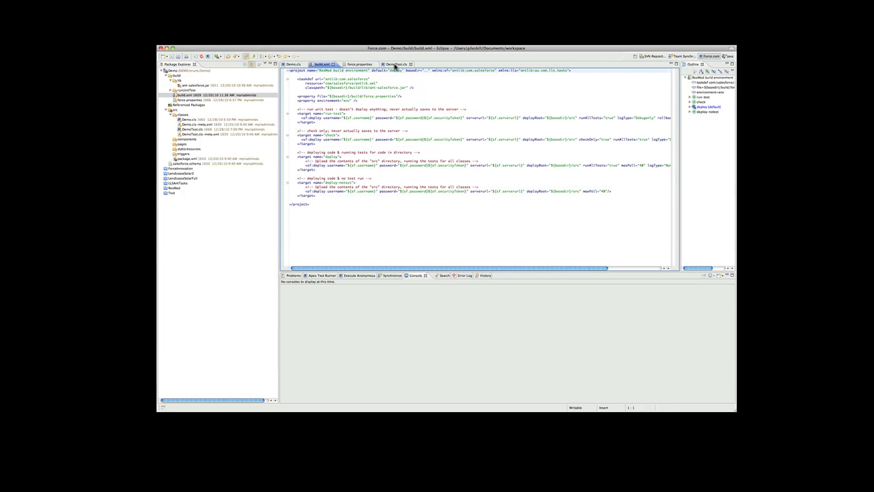
click(399, 64)
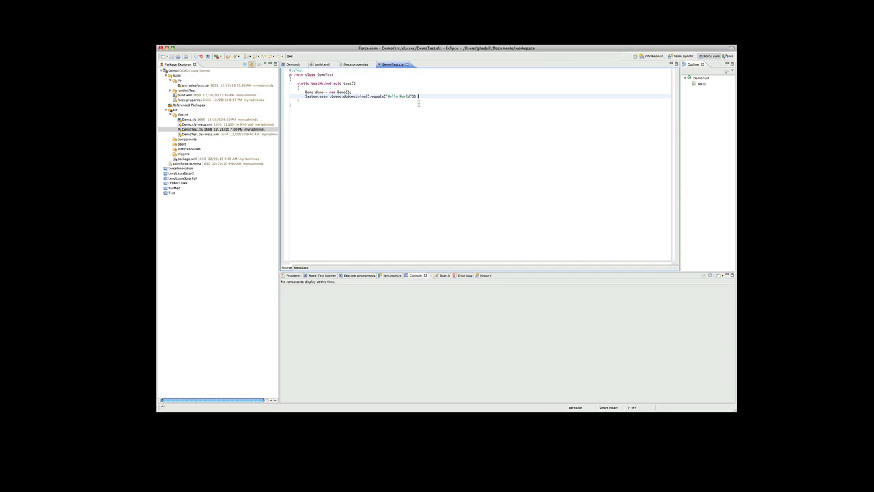
Check the 'Hello World - ' string that Demo.cls returns.
click(290, 65)
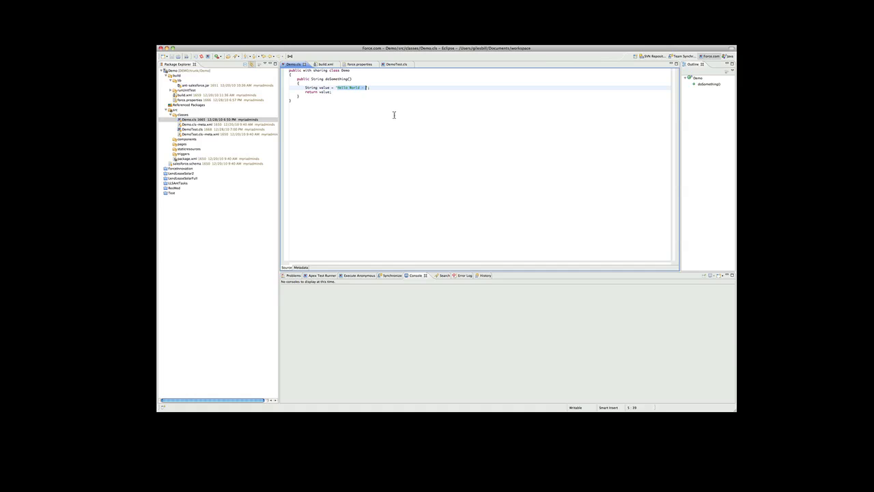
click(356, 98)
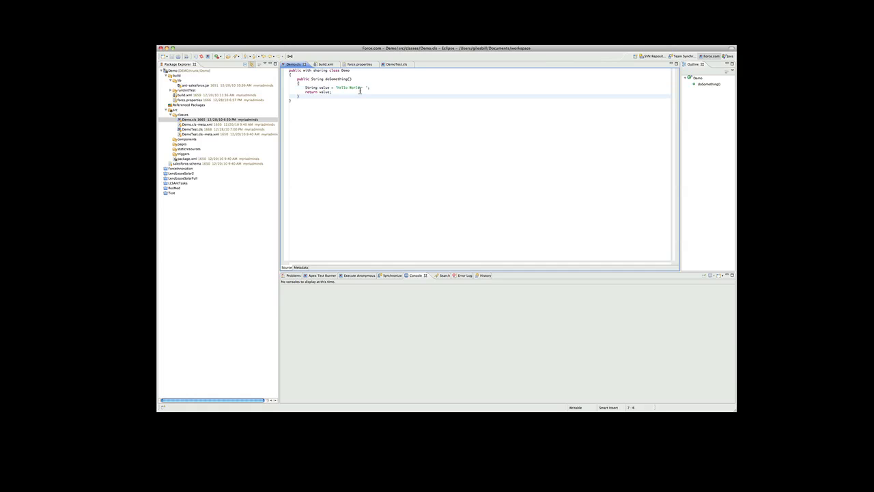
double_click(337, 88)
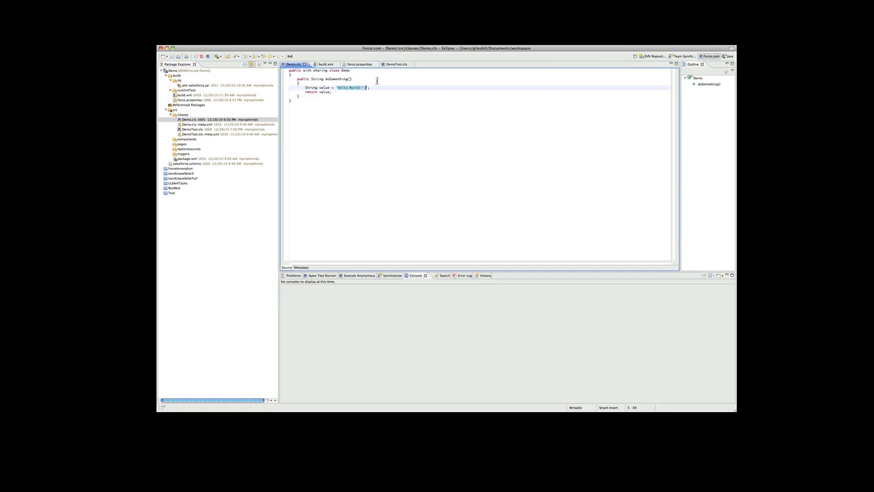
Add a dot after the expected Hello World string in DemoTest.cls and save it.
click(397, 65)
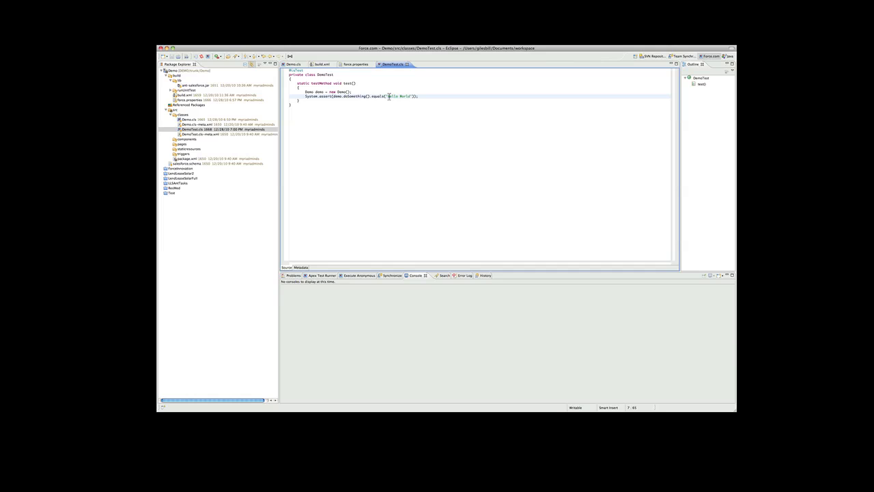
double_click(390, 96)
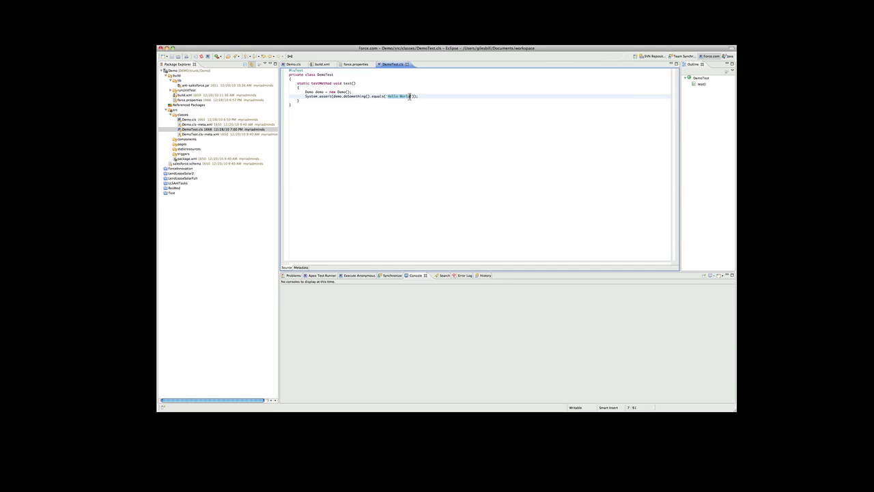
click(436, 142)
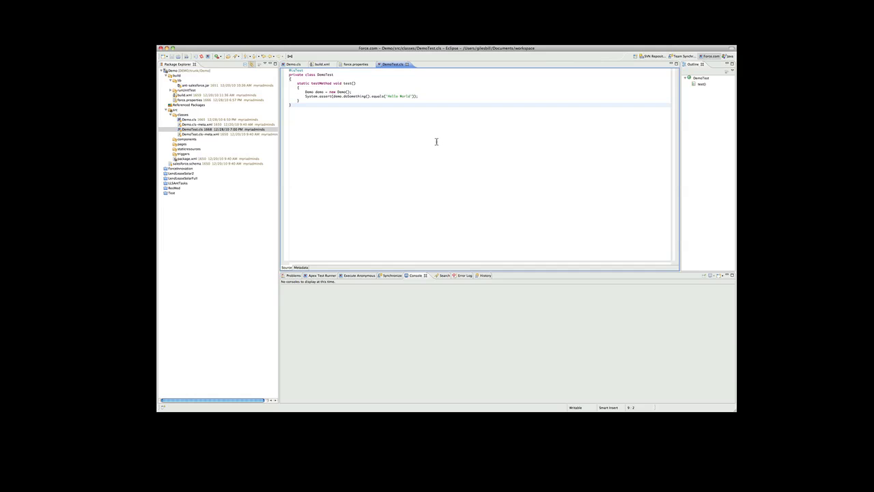
click(411, 97)
text(...)
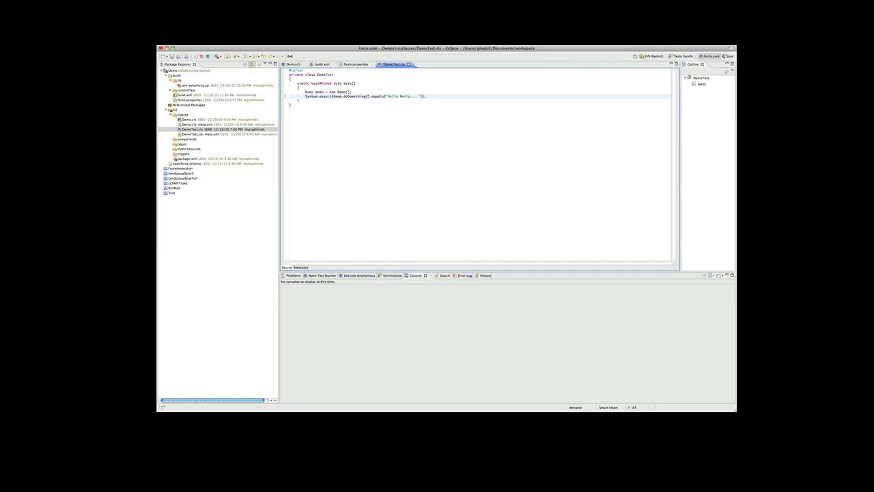
key(super+s)
Commit DemoTest.cls to SVN via Team > Commit with the comment 'Test'.
right_click(205, 131)
mouse_move(257, 273)
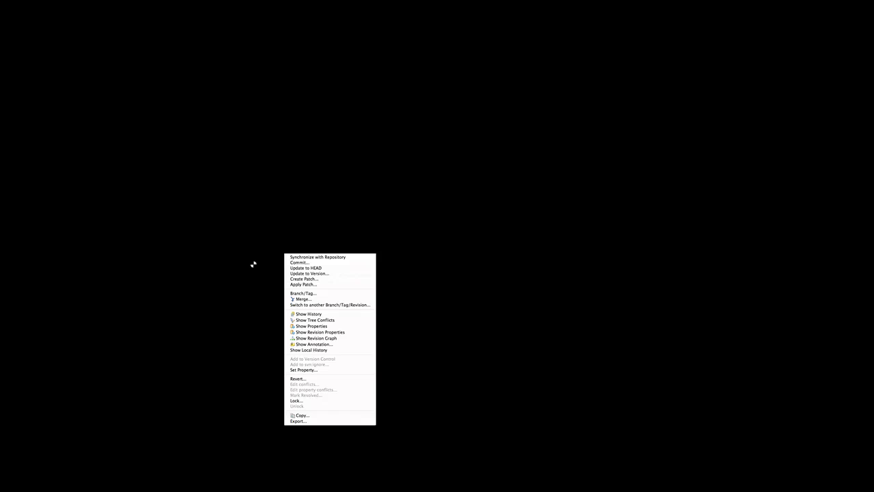
click(321, 263)
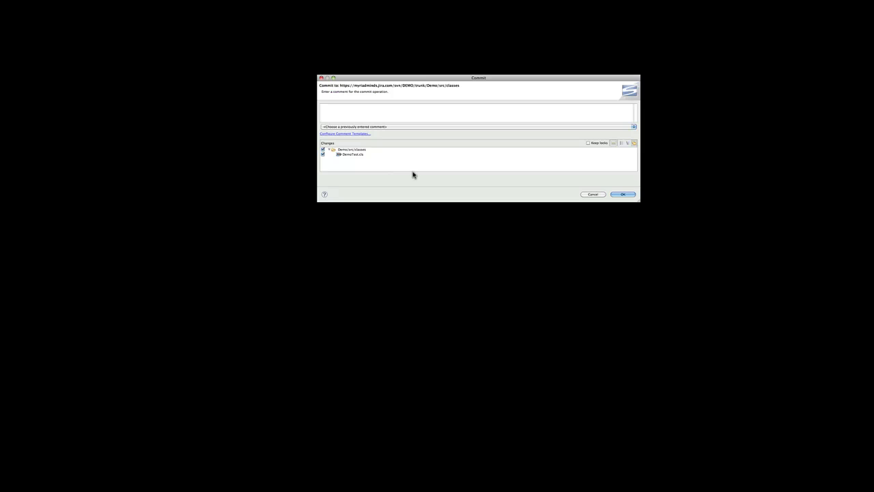
text(Test)
click(622, 194)
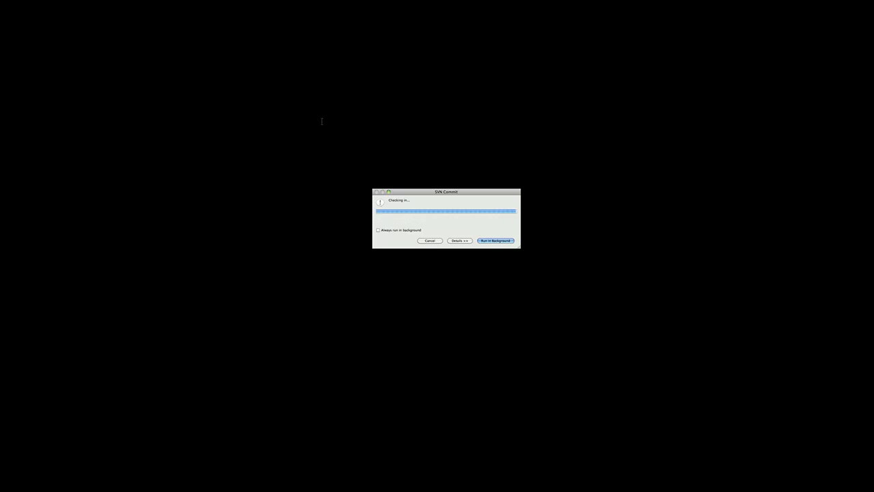
key(super+Tab)
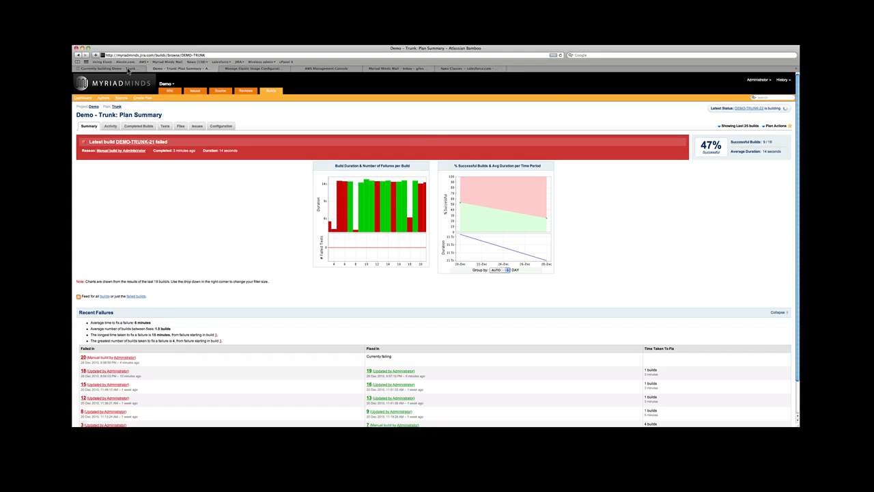
Run a new Demo - Trunk build from the live activity log and watch DEMO-TRUNK-22 fail.
key(ctrl+shift+Tab)
click(779, 125)
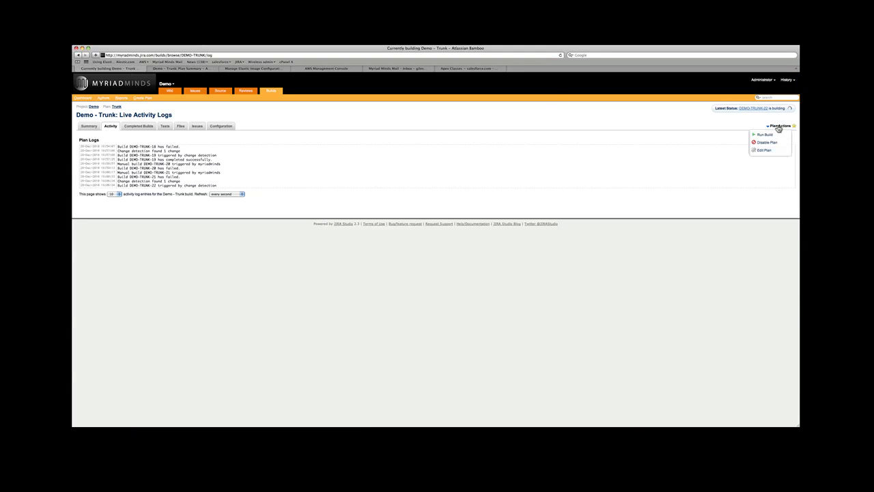
click(771, 134)
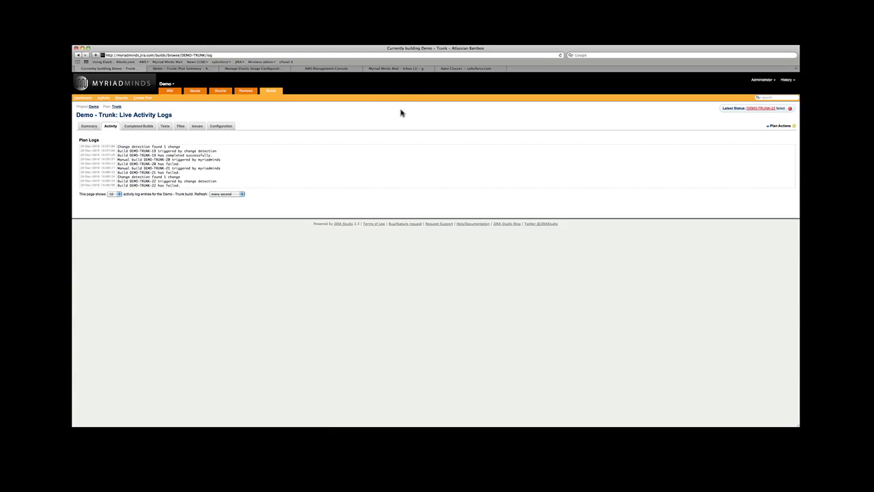
click(405, 69)
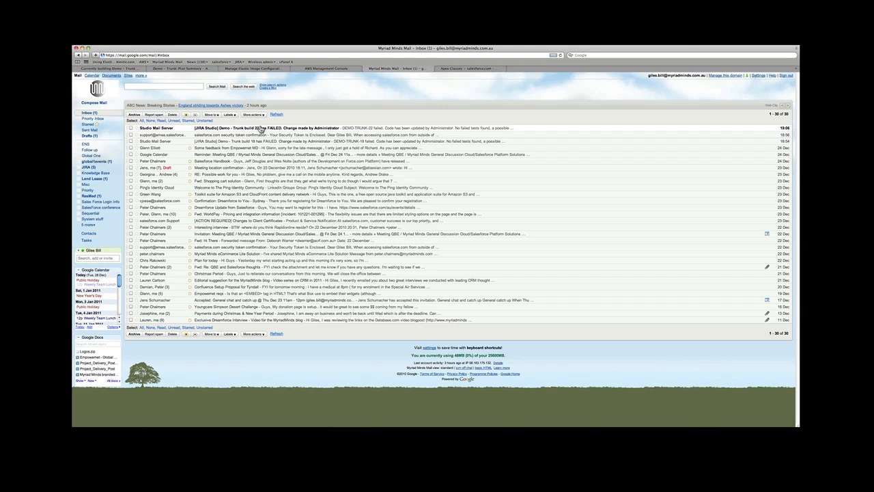
Read the 'Demo - Trunk build 22 has FAILED' email's DemoTest assertion error, then return to Eclipse.
click(248, 128)
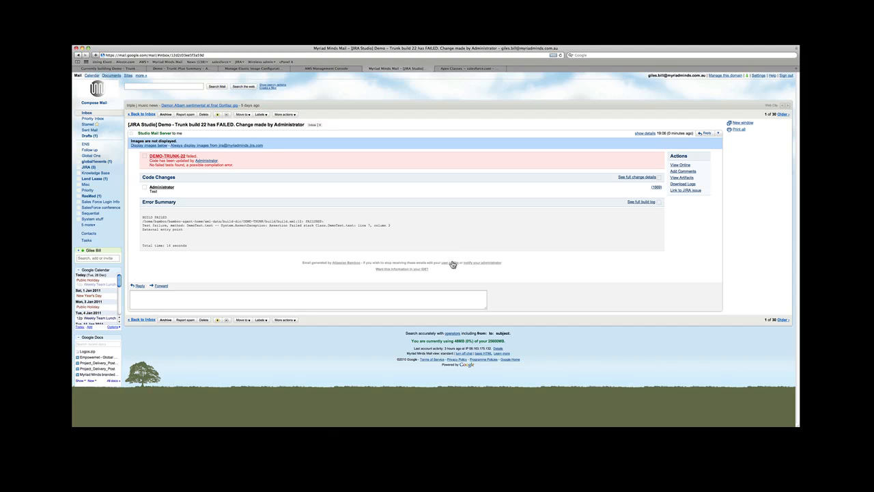
click(394, 438)
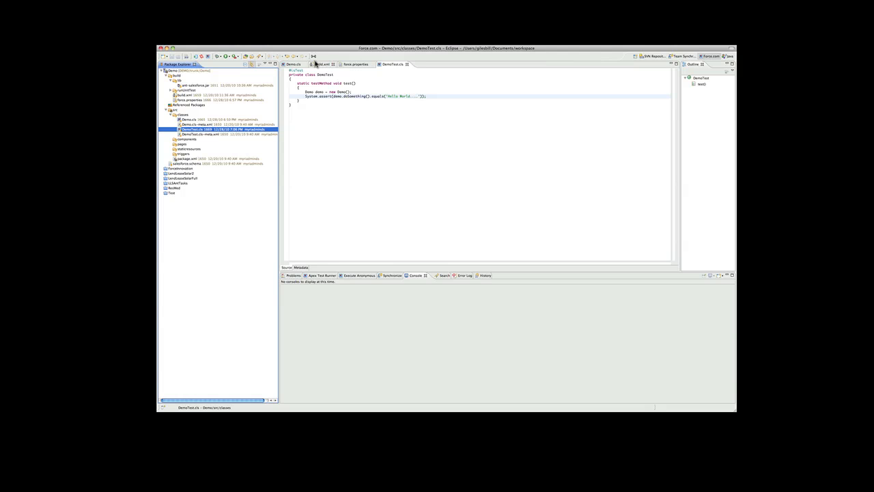
Replace the expected string in DemoTest.cls with 'Hello World - ' from Demo.cls.
click(296, 64)
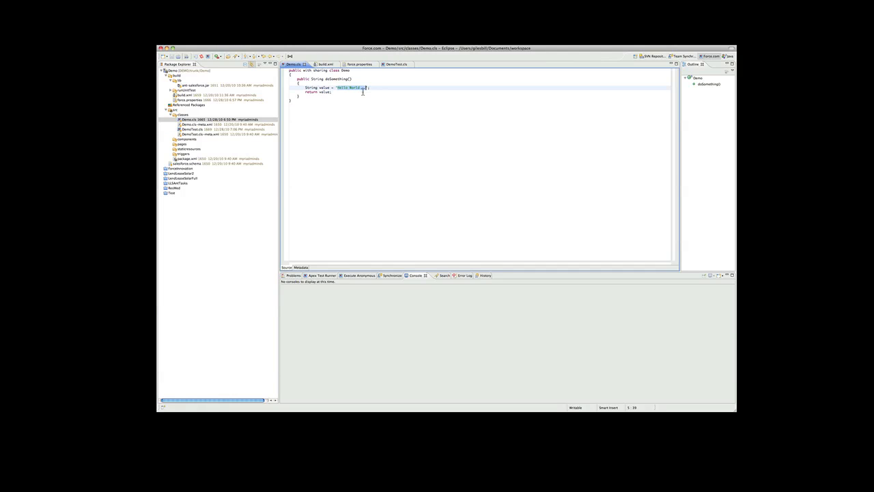
click(397, 64)
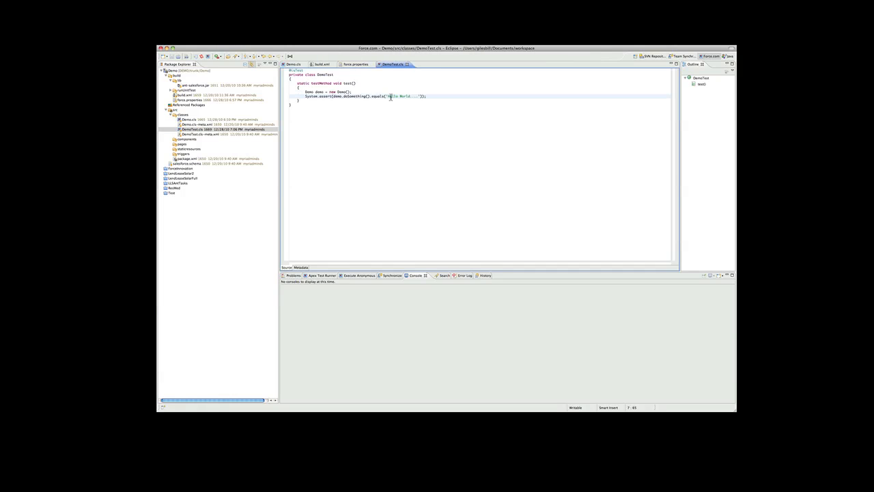
drag(388, 97, 421, 97)
text(Hello World -)
Commit the fixed DemoTest.cls to SVN with the comment 'should work'.
right_click(221, 130)
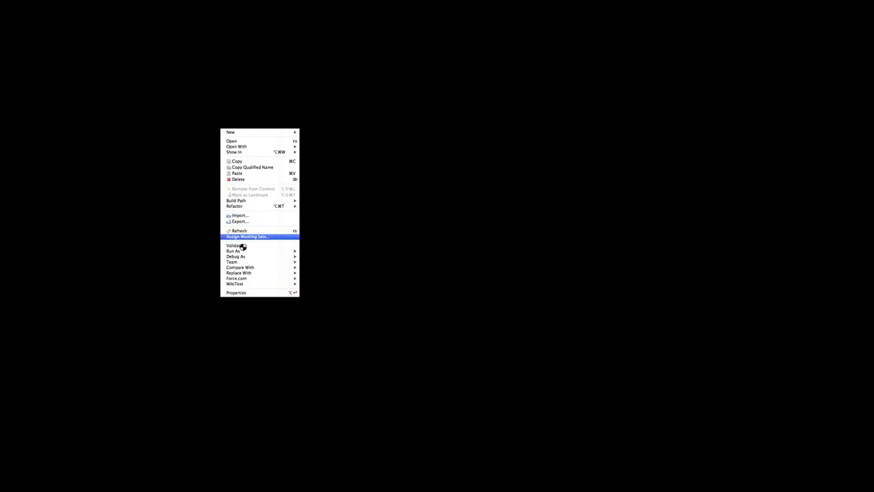
mouse_move(252, 264)
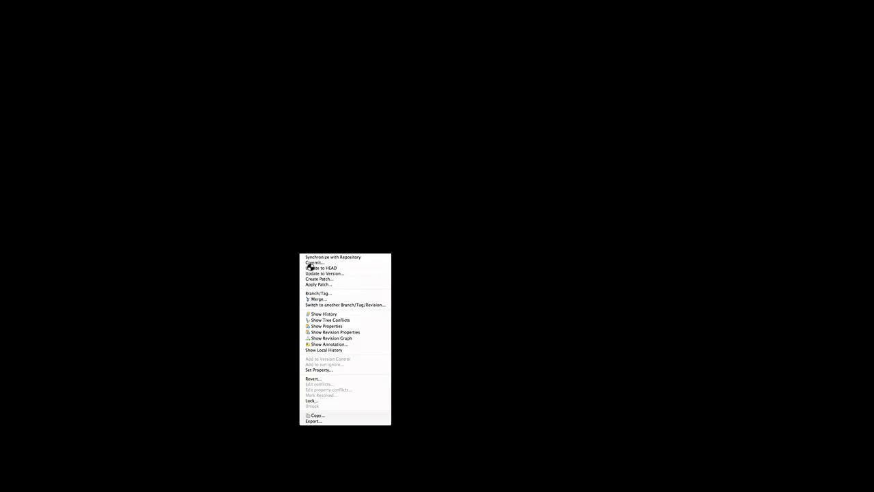
click(312, 263)
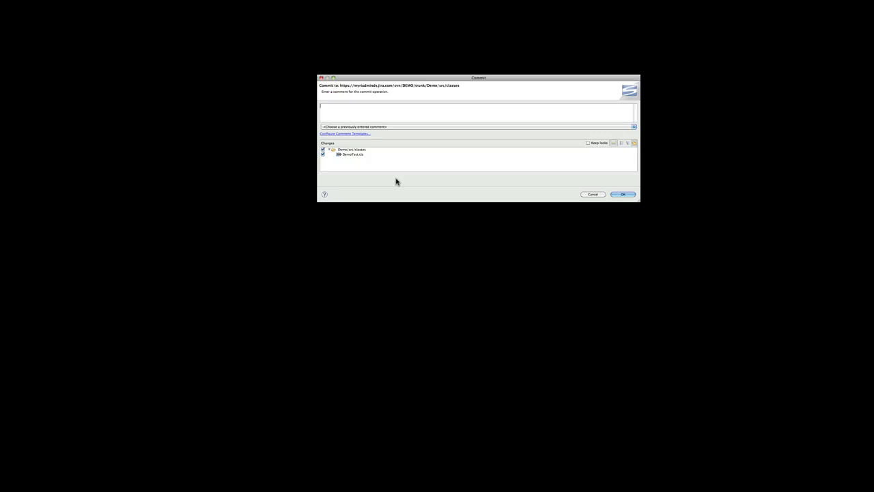
text(should work)
click(622, 195)
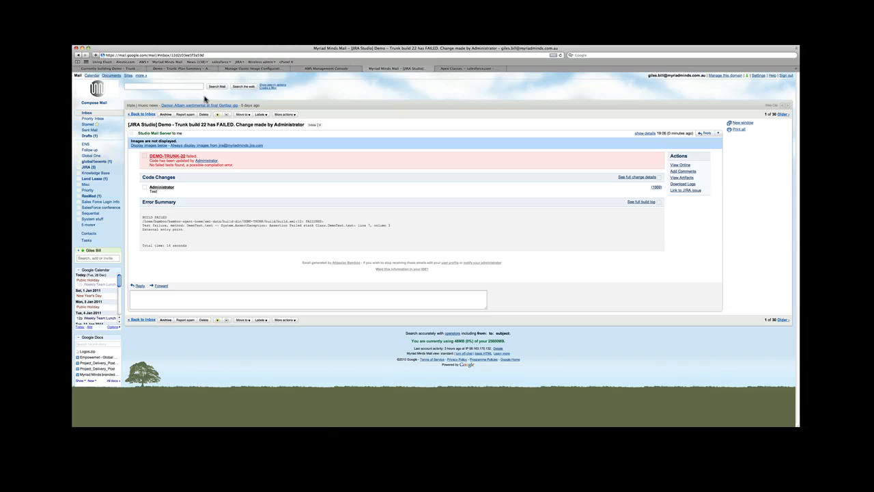
Run Build on Demo - Trunk from Plan Actions and wait for DEMO-TRUNK-23 to succeed.
click(114, 69)
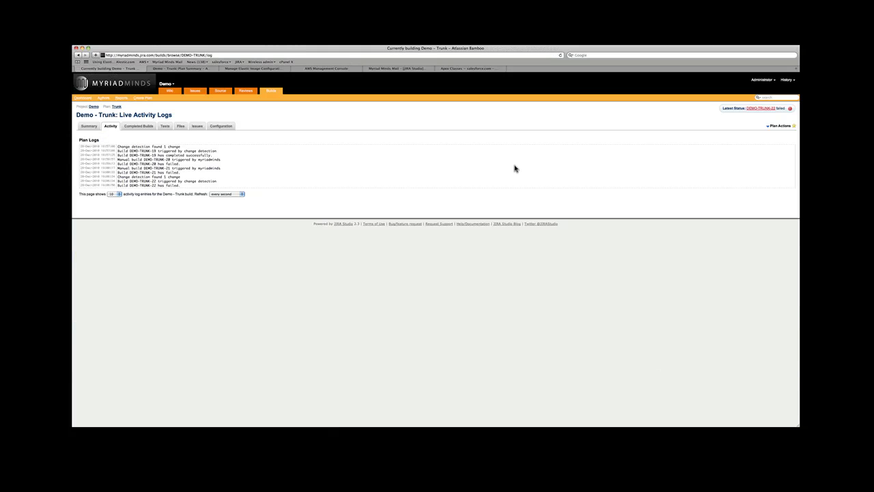
click(780, 127)
click(769, 135)
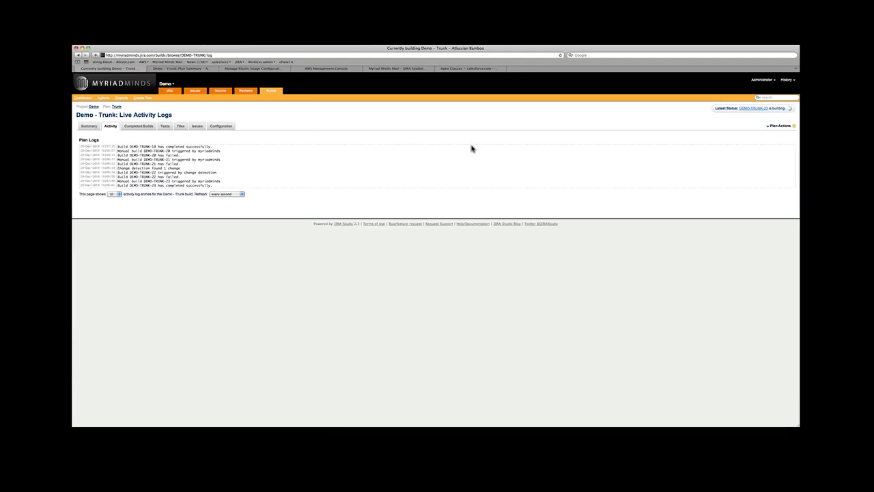
Open the Gmail inbox email reporting Trunk build 23 was SUCCESSFUL with no tests run.
click(390, 70)
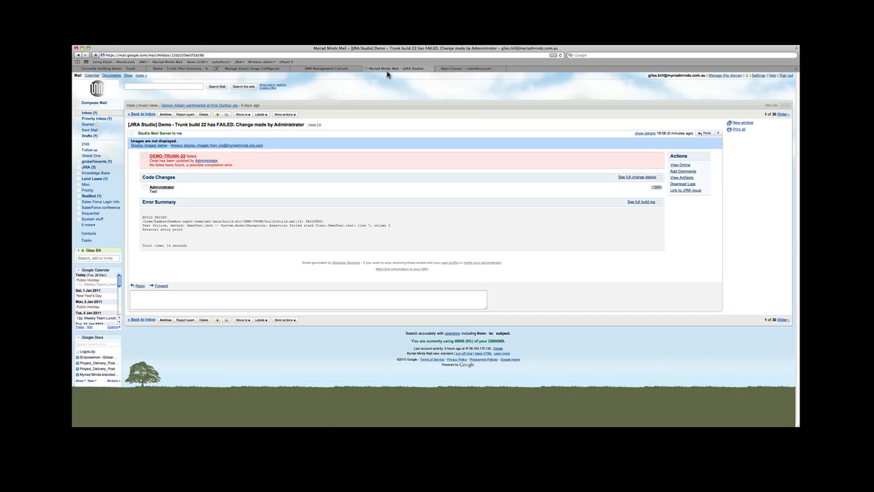
click(89, 112)
click(242, 132)
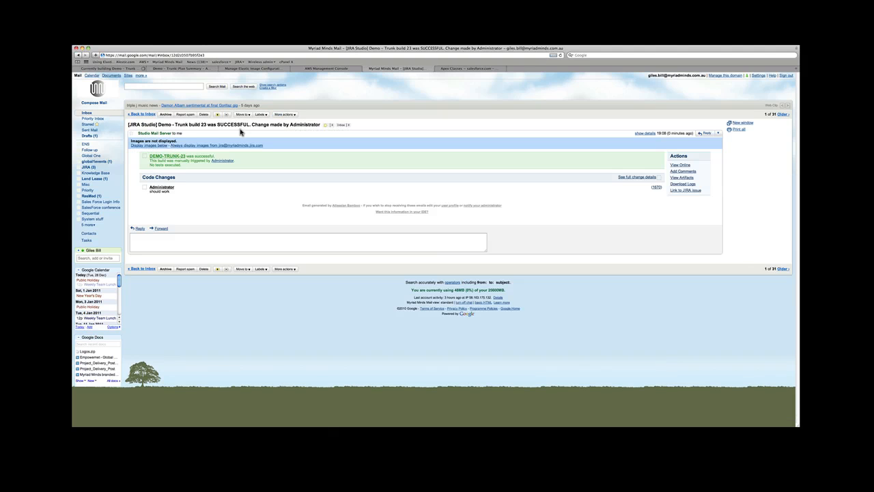